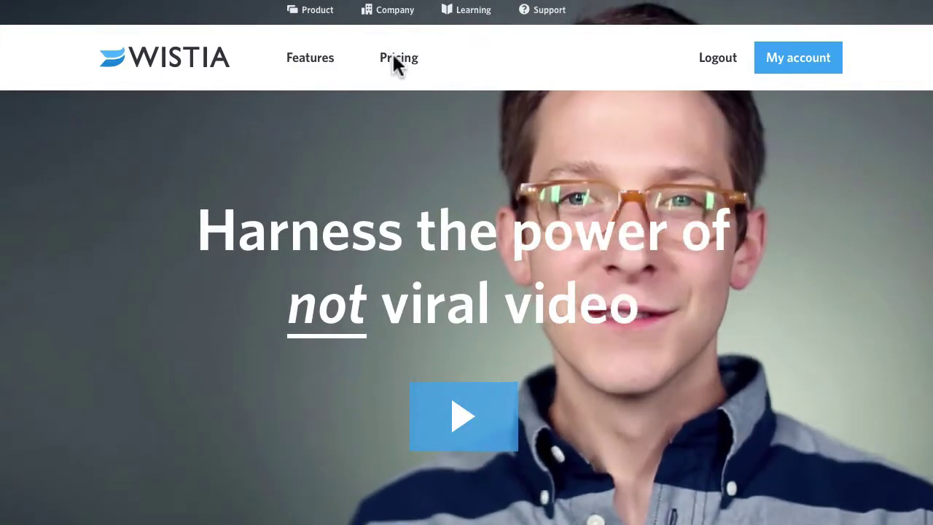
Step: Open Wistia's pricing page and review what the Free plan includes
{"action": "left_click", "coordinate": [395, 58]}
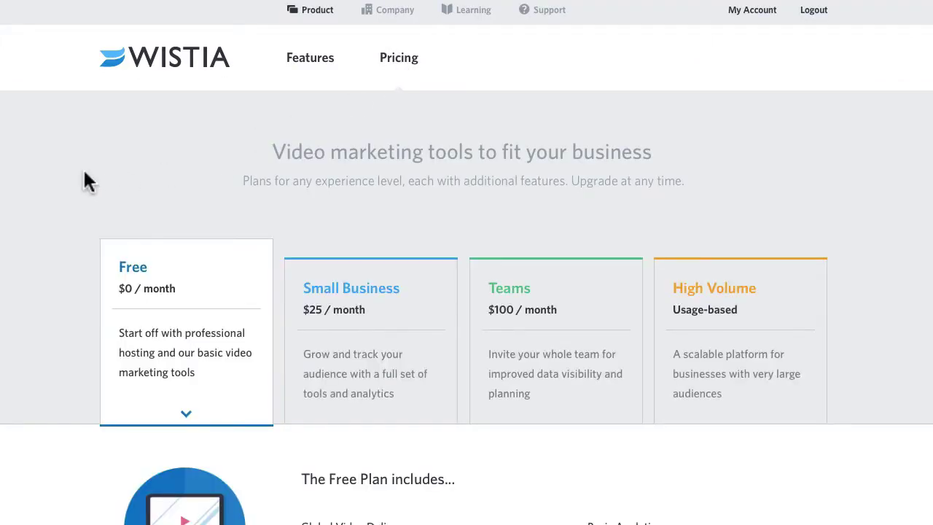
{"action": "scroll", "coordinate": [84, 175], "scroll_direction": "down", "scroll_amount": 2}
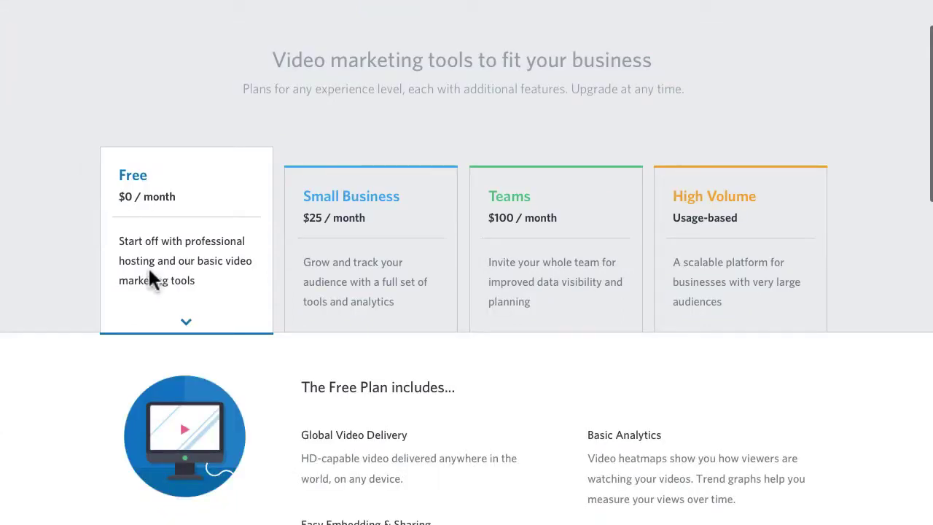
{"action": "scroll", "coordinate": [350, 423], "scroll_direction": "down", "scroll_amount": 2}
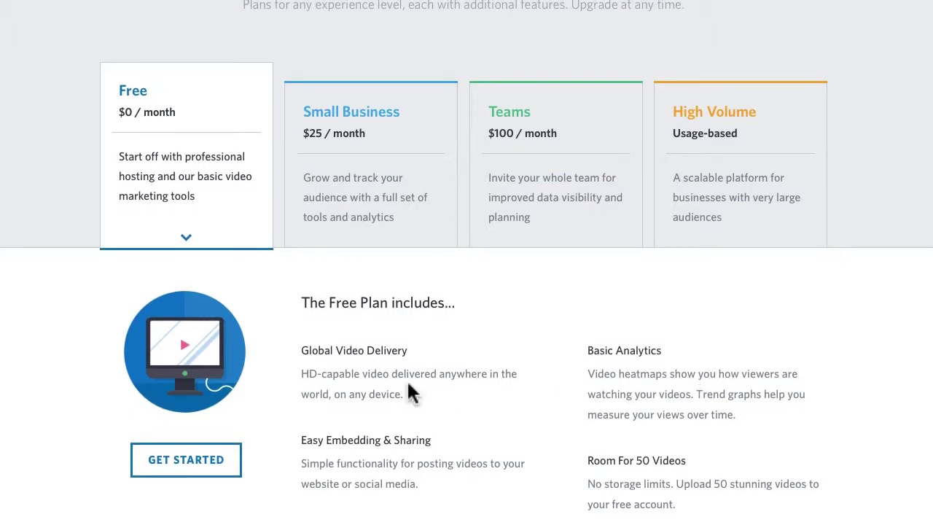
{"action": "scroll", "coordinate": [418, 432], "scroll_direction": "down", "scroll_amount": 1}
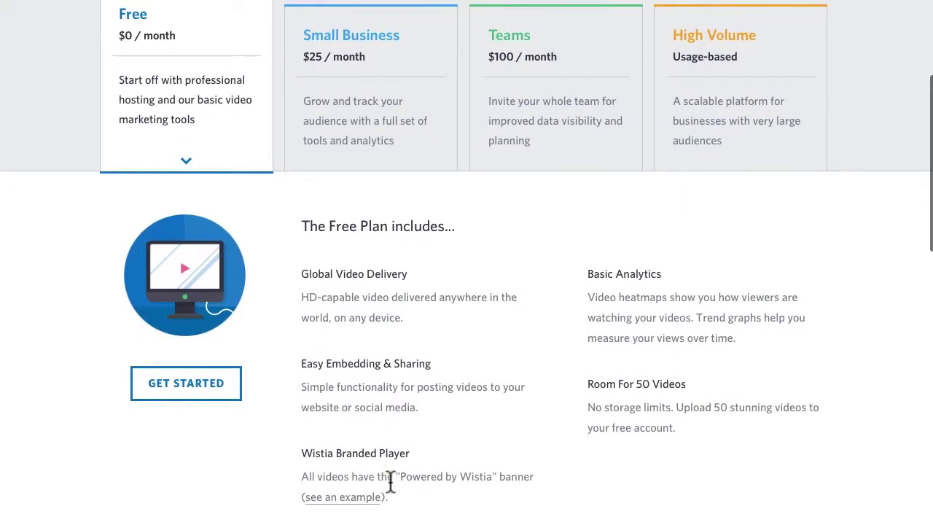
{"action": "scroll", "coordinate": [459, 494], "scroll_direction": "up", "scroll_amount": 1}
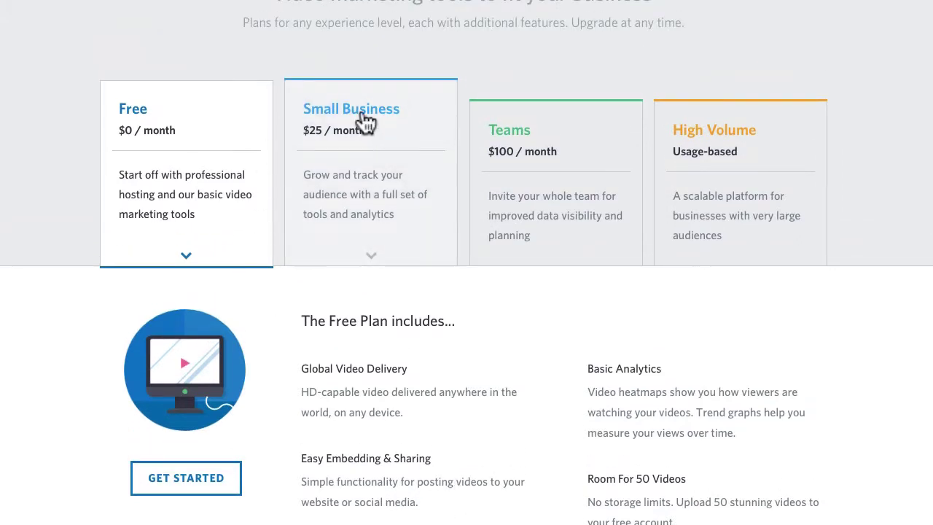
Step: Show the Small Business plan and review its included features
{"action": "left_click", "coordinate": [364, 119]}
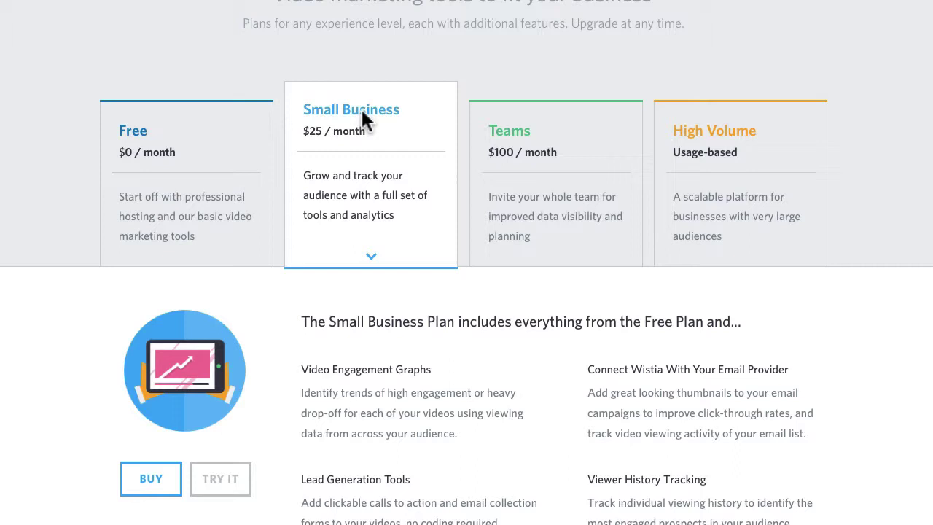
{"action": "scroll", "coordinate": [362, 113], "scroll_direction": "down", "scroll_amount": 2}
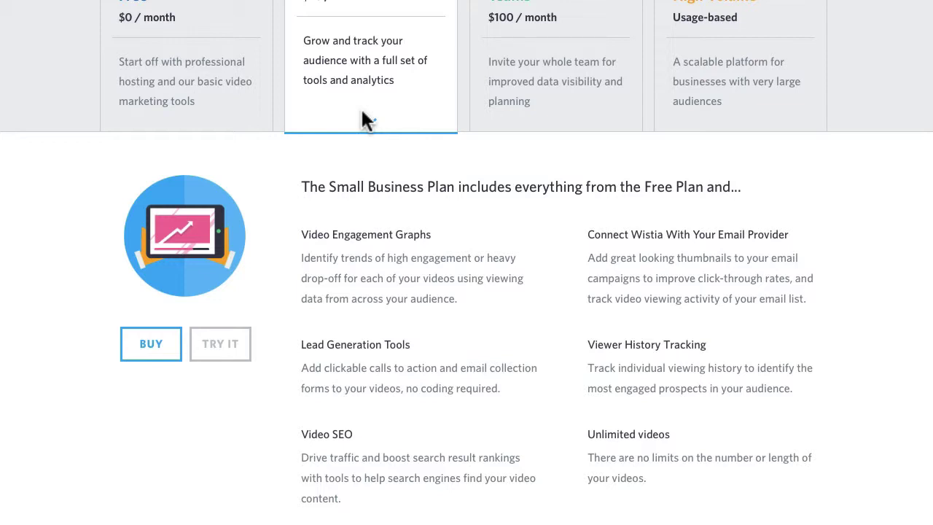
{"action": "scroll", "coordinate": [362, 118], "scroll_direction": "up", "scroll_amount": 2}
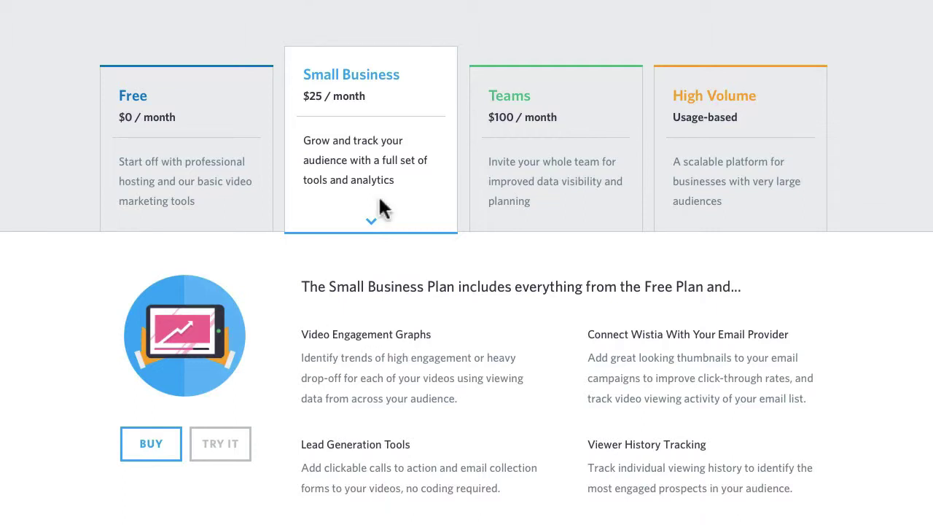
Step: Review the features of the Teams plan and the High Volume plan
{"action": "left_click", "coordinate": [525, 80]}
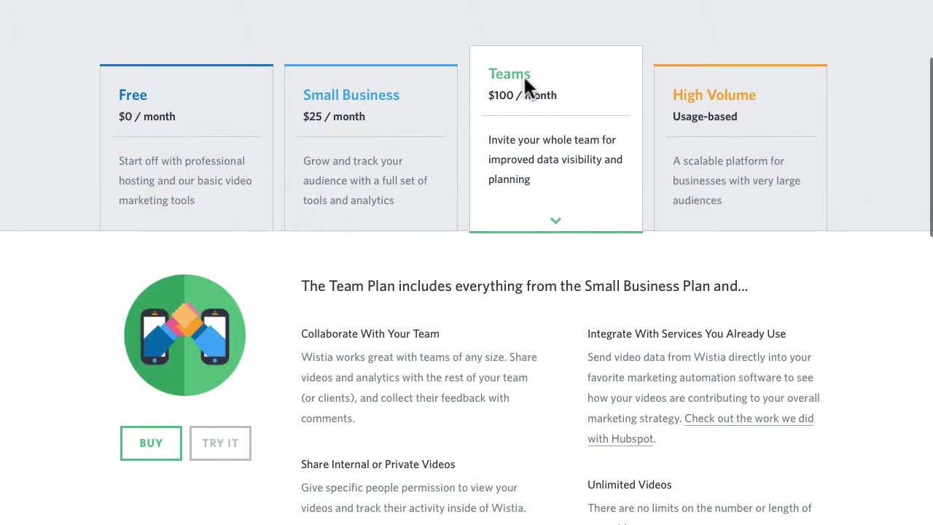
{"action": "scroll", "coordinate": [524, 78], "scroll_direction": "down", "scroll_amount": 3}
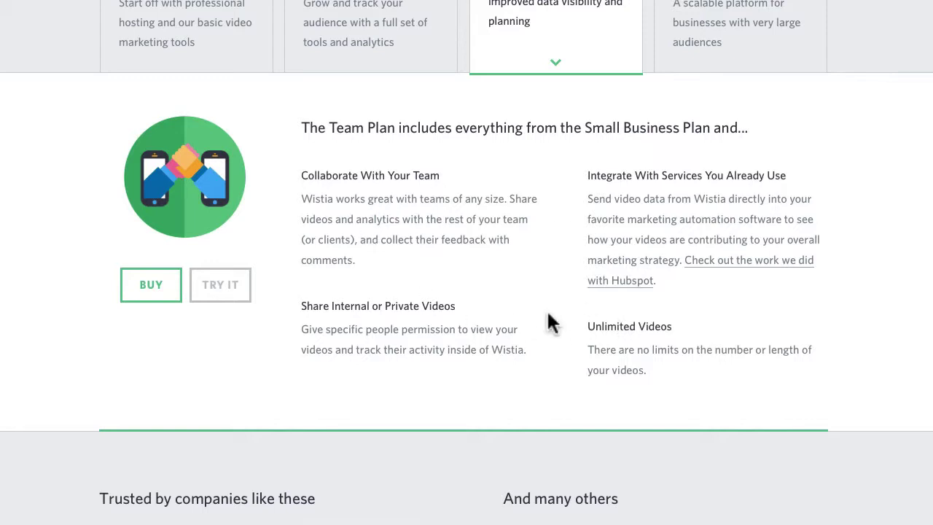
{"action": "scroll", "coordinate": [552, 323], "scroll_direction": "up", "scroll_amount": 2}
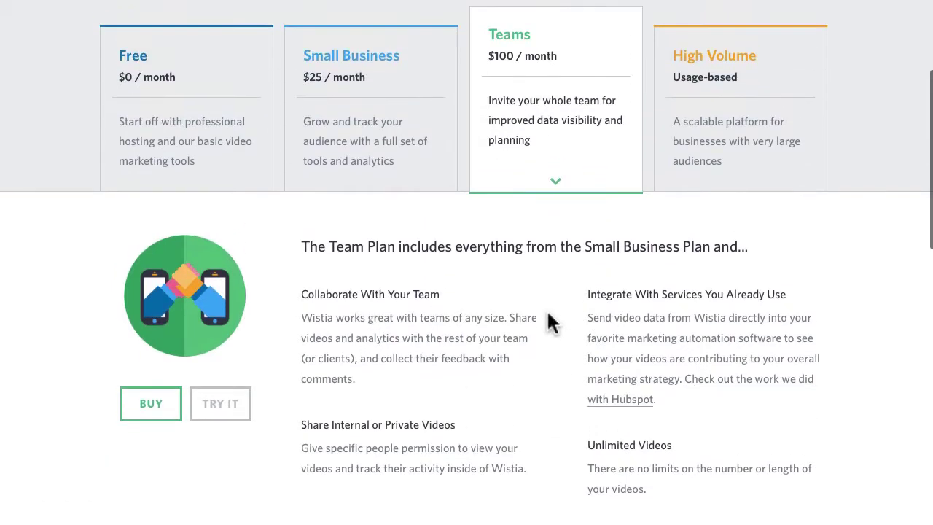
{"action": "left_click", "coordinate": [705, 68]}
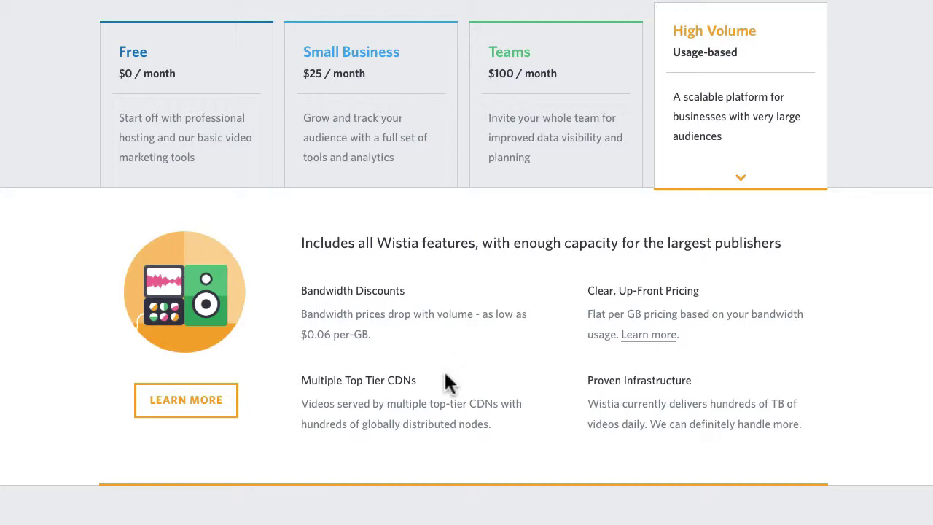
{"action": "scroll", "coordinate": [448, 383], "scroll_direction": "up", "scroll_amount": 4}
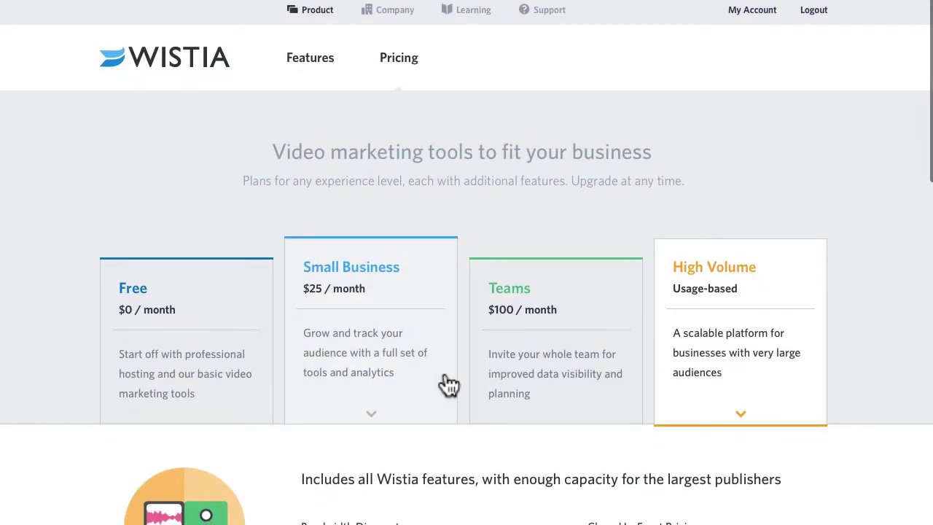
Step: Go to the account and examine the engagement graph and summary statistics of the joomla-30-05-joomla-workflow video
{"action": "left_click", "coordinate": [752, 12]}
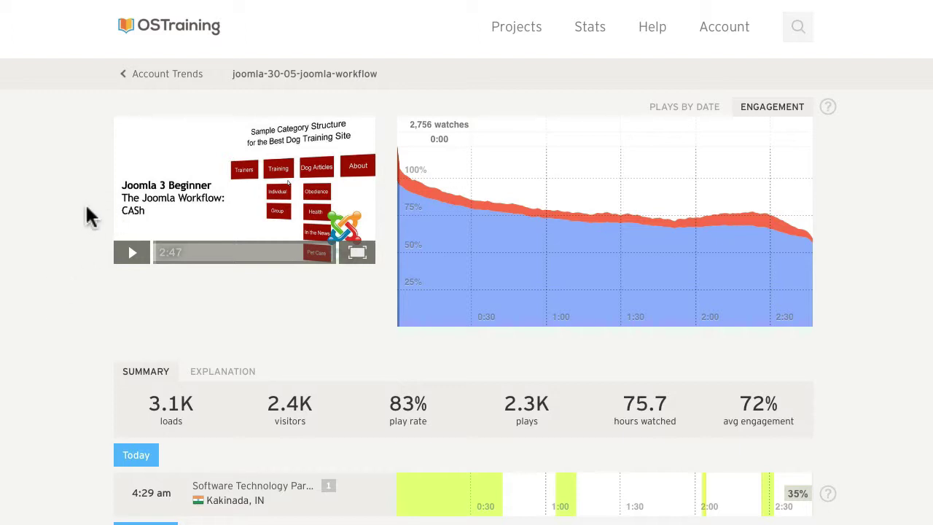
{"action": "scroll", "coordinate": [59, 251], "scroll_direction": "down", "scroll_amount": 1}
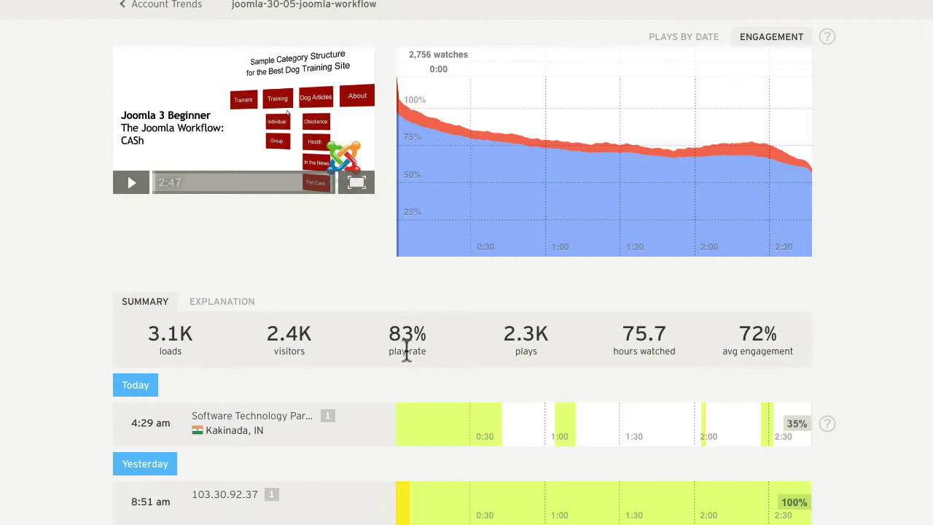
{"action": "scroll", "coordinate": [394, 341], "scroll_direction": "down", "scroll_amount": 1}
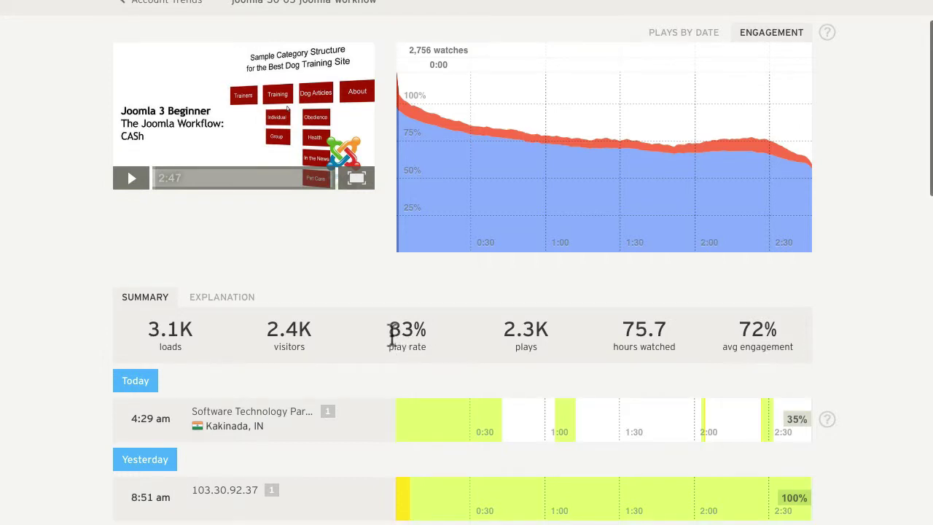
{"action": "scroll", "coordinate": [540, 337], "scroll_direction": "up", "scroll_amount": 1}
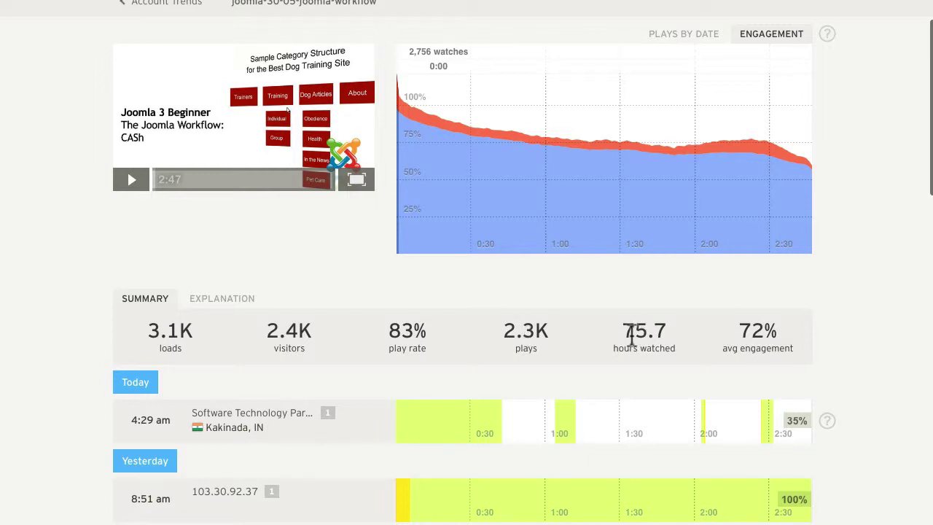
{"action": "scroll", "coordinate": [631, 336], "scroll_direction": "left", "scroll_amount": 1}
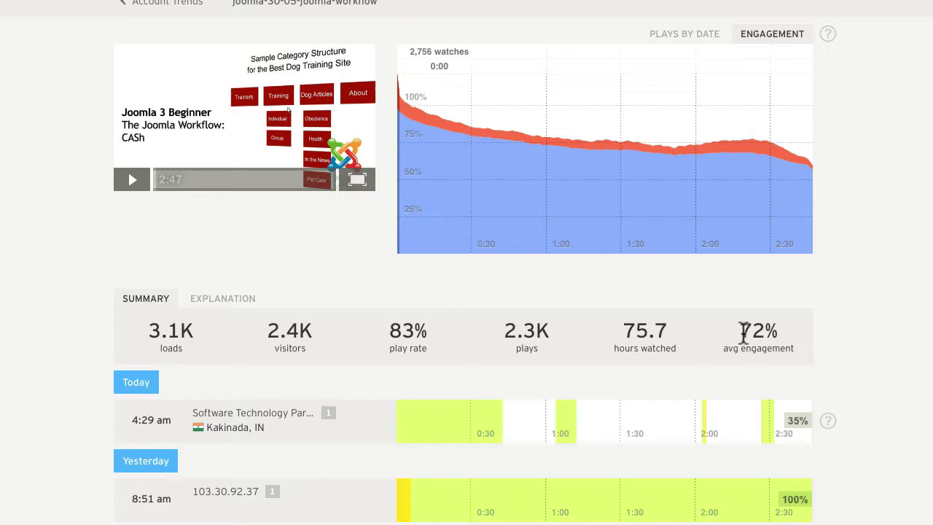
Step: Look through the individual viewer heatmaps listed by date under the video's summary statistics
{"action": "scroll", "coordinate": [744, 335], "scroll_direction": "down", "scroll_amount": 6}
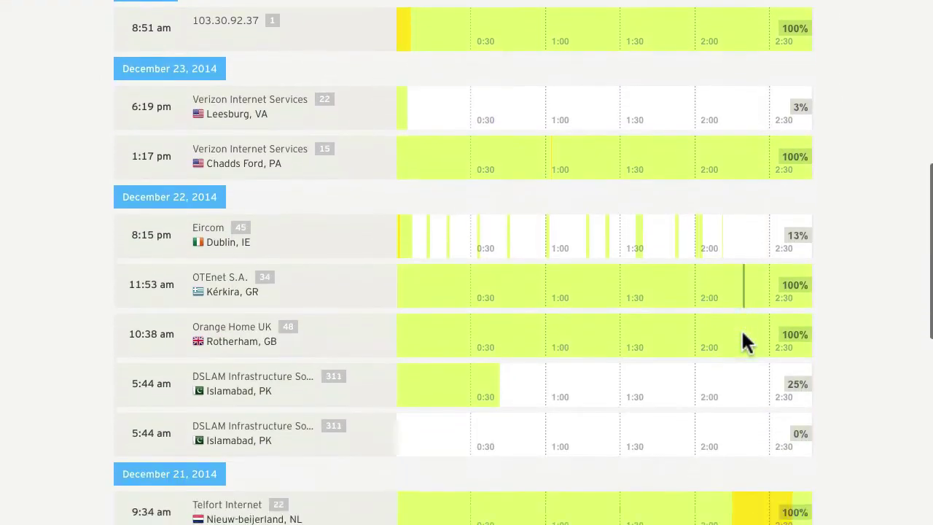
{"action": "scroll", "coordinate": [744, 339], "scroll_direction": "down", "scroll_amount": 5}
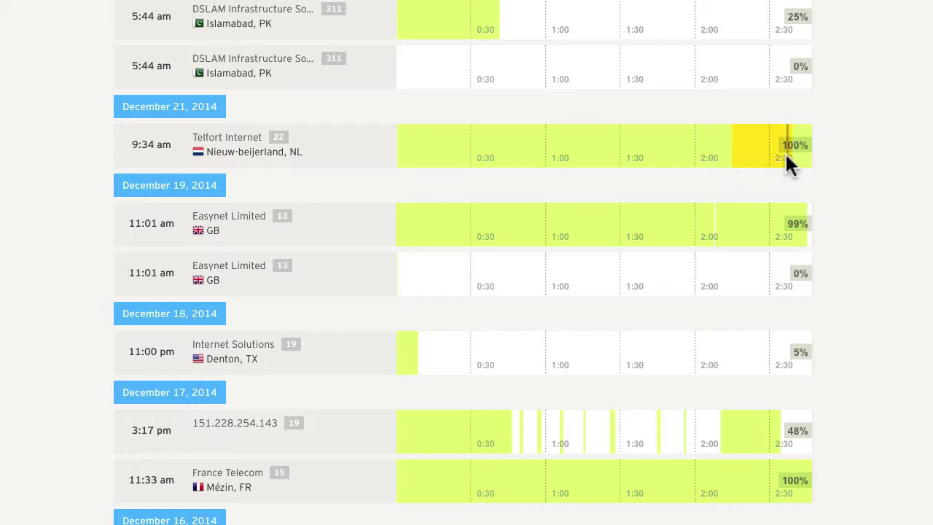
{"action": "scroll", "coordinate": [844, 187], "scroll_direction": "down", "scroll_amount": 2}
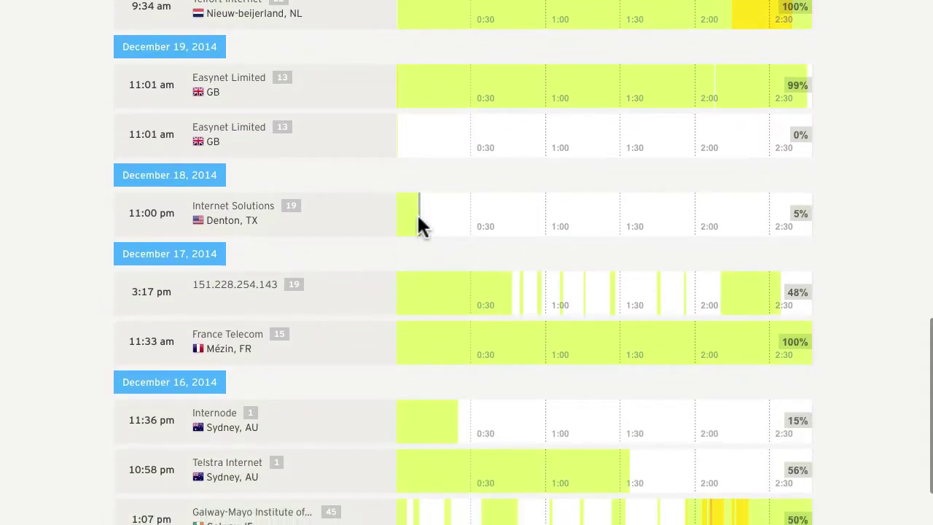
{"action": "scroll", "coordinate": [417, 212], "scroll_direction": "down", "scroll_amount": 1}
{"action": "scroll", "coordinate": [727, 239], "scroll_direction": "down", "scroll_amount": 2}
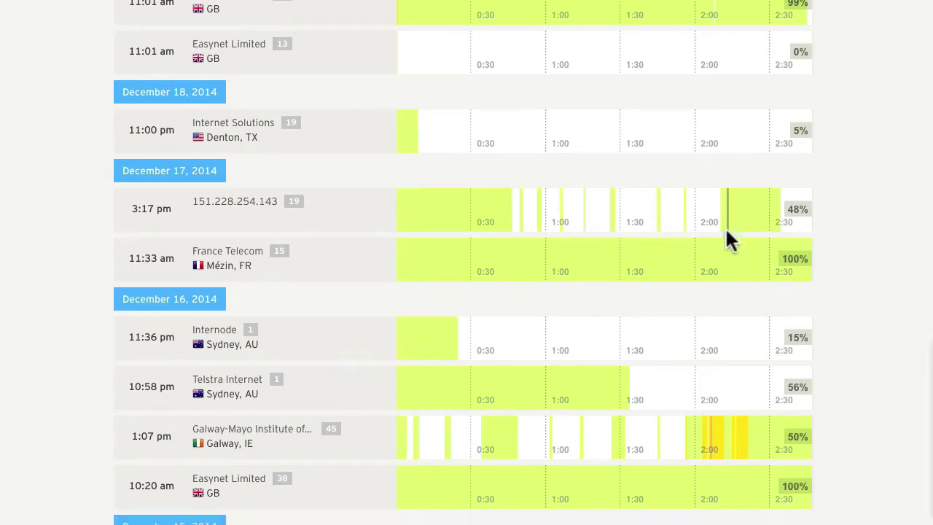
{"action": "scroll", "coordinate": [45, 235], "scroll_direction": "up", "scroll_amount": 15}
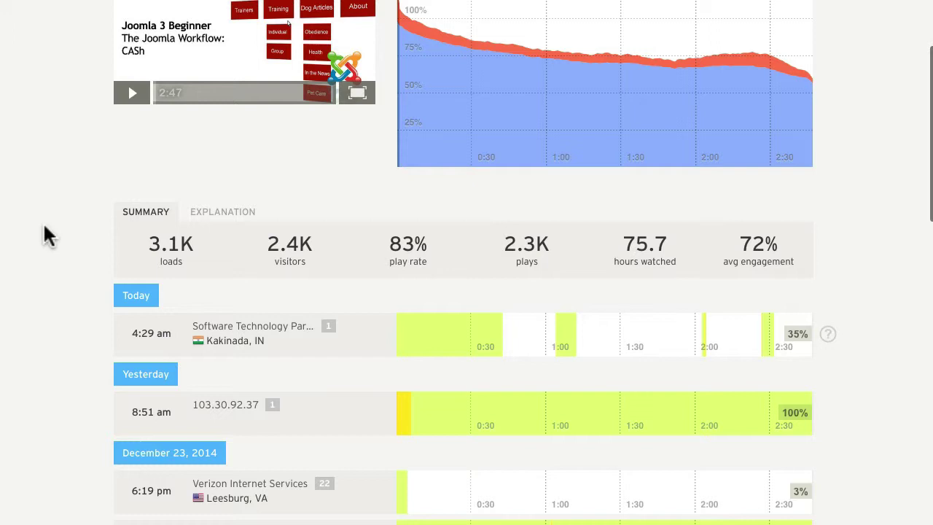
{"action": "scroll", "coordinate": [46, 235], "scroll_direction": "up", "scroll_amount": 3}
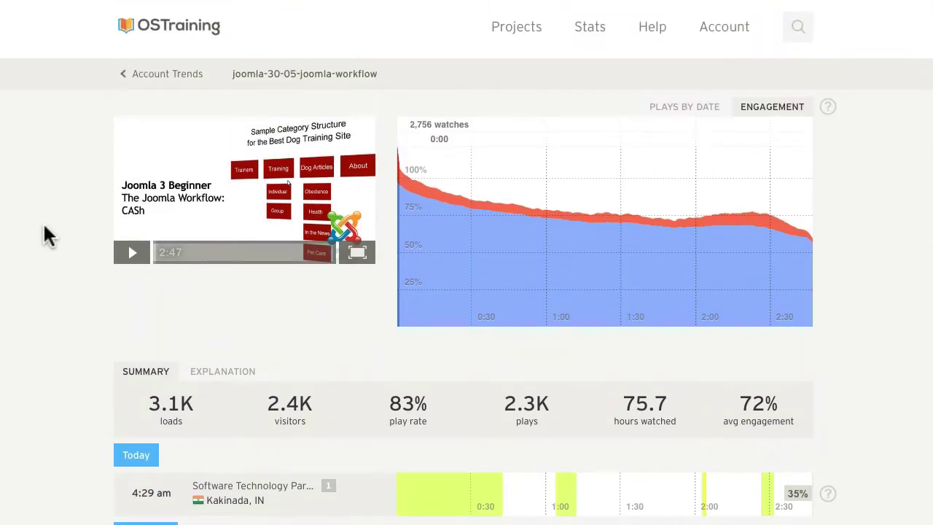
Step: Show the written explanation of the video's statistics and switch its graph to plays by date
{"action": "left_click", "coordinate": [223, 371]}
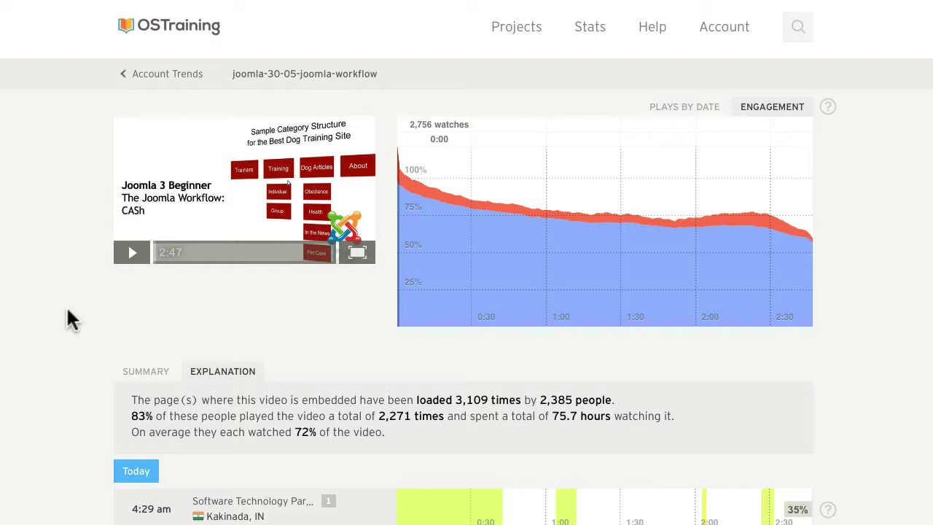
{"action": "left_click", "coordinate": [685, 106]}
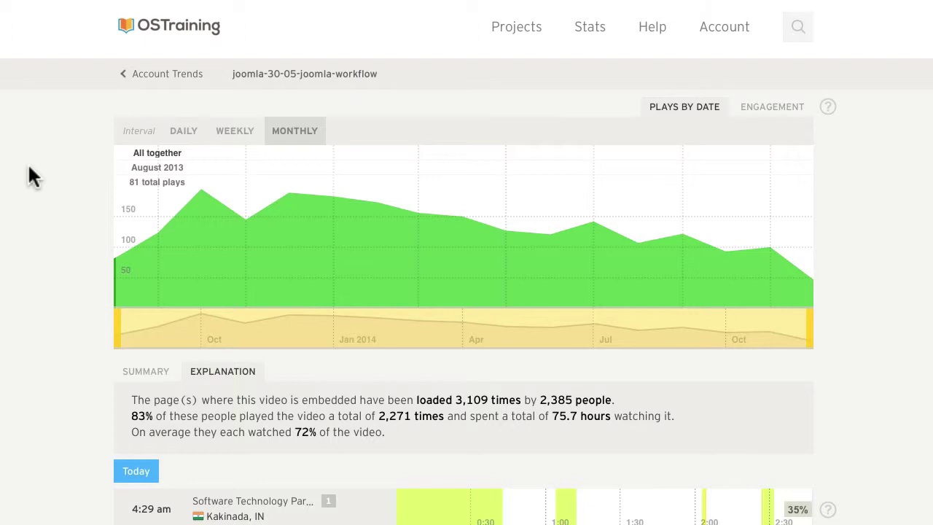
{"action": "mouse_move", "coordinate": [667, 31]}
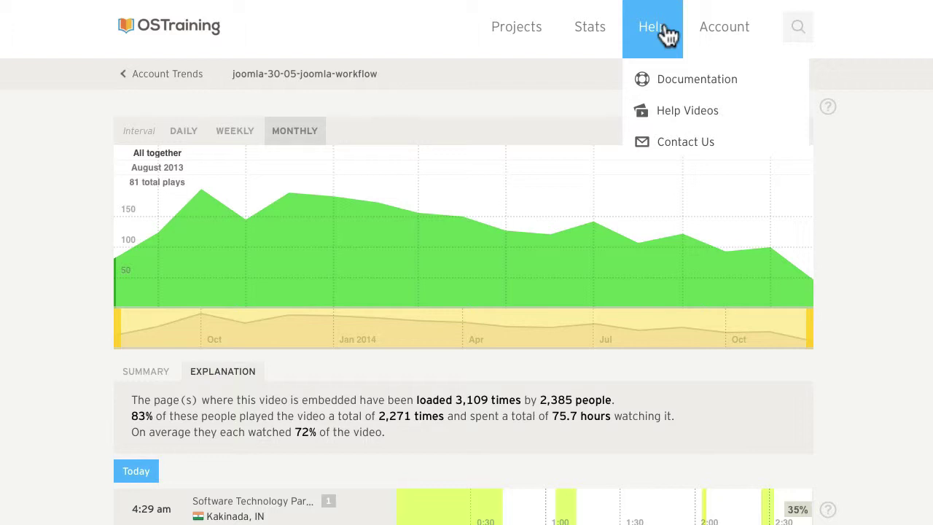
Step: Open the joomla-30-05-joomla-workflow video's page and bring up its Customize options
{"action": "left_click", "coordinate": [269, 81]}
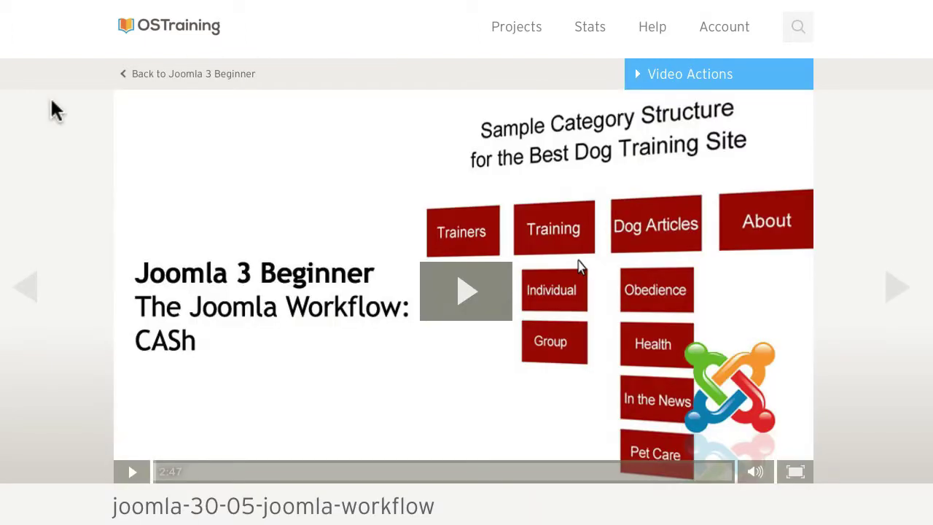
{"action": "left_click", "coordinate": [694, 76]}
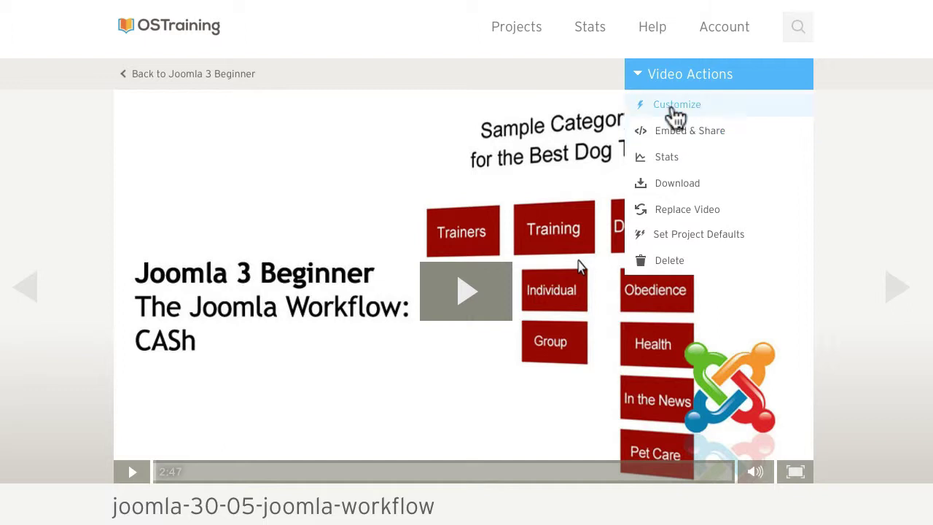
{"action": "left_click", "coordinate": [675, 115]}
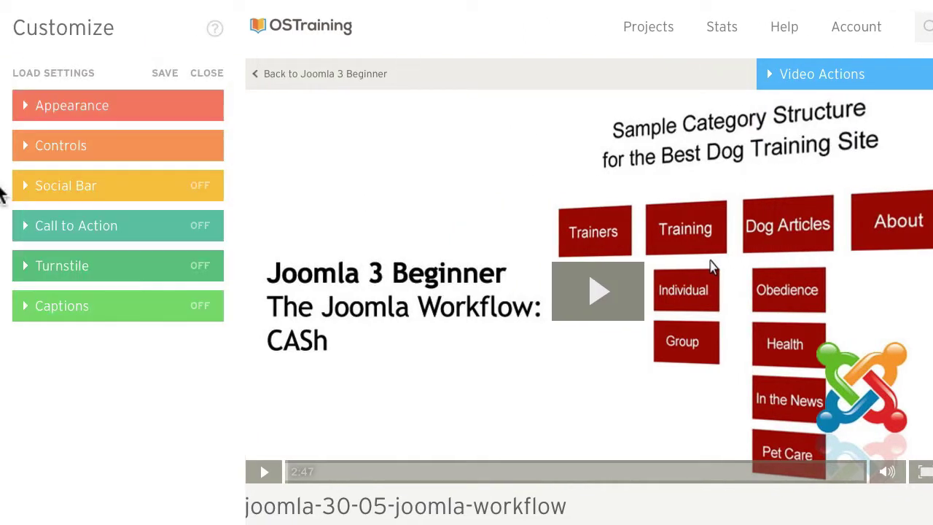
Step: Expand the video's Appearance and Controls settings and review the available player options
{"action": "left_click", "coordinate": [23, 110]}
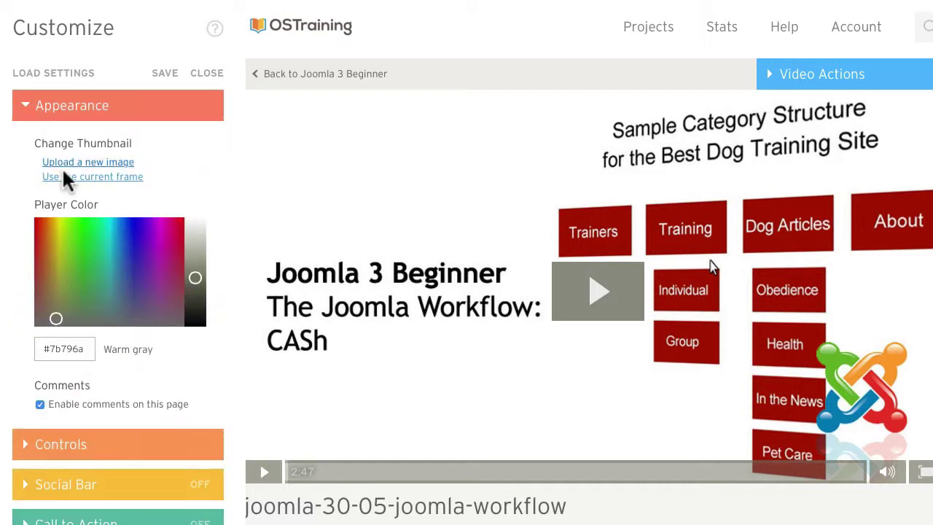
{"action": "scroll", "coordinate": [29, 225], "scroll_direction": "down", "scroll_amount": 2}
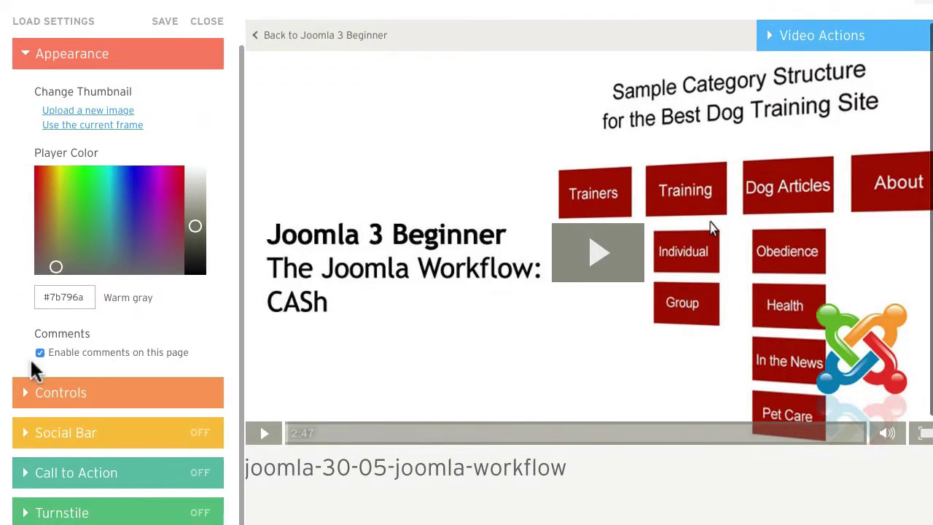
{"action": "left_click", "coordinate": [30, 397]}
{"action": "scroll", "coordinate": [15, 360], "scroll_direction": "down", "scroll_amount": 5}
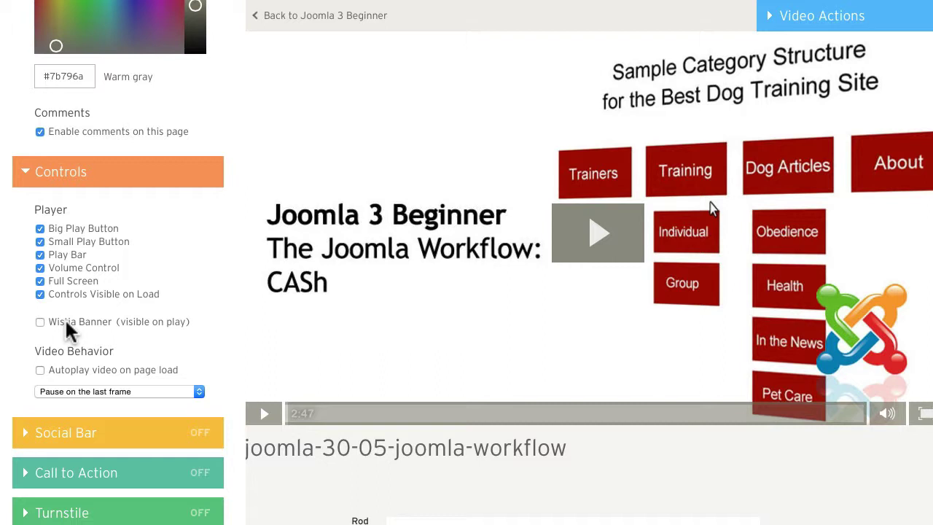
{"action": "scroll", "coordinate": [7, 346], "scroll_direction": "down", "scroll_amount": 3}
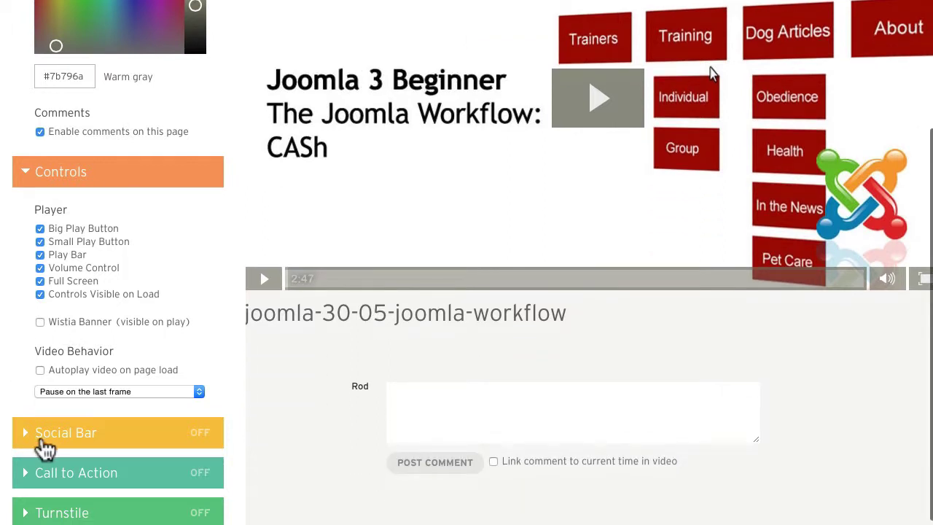
Step: Turn on the Social Bar for the video and show its button options
{"action": "left_click", "coordinate": [30, 438]}
{"action": "scroll", "coordinate": [8, 367], "scroll_direction": "down", "scroll_amount": 5}
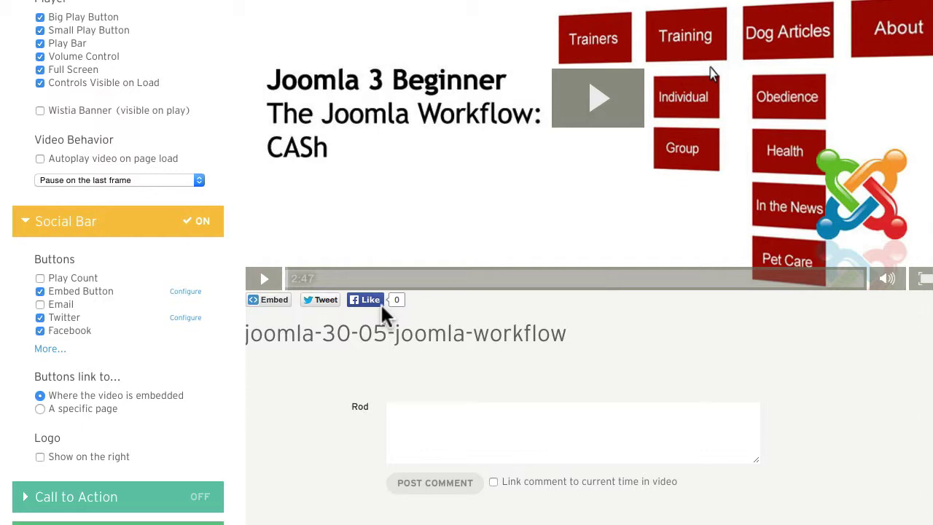
Step: Turn on the Call to Action for the video and show its type, text, link and rewatch button options
{"action": "scroll", "coordinate": [11, 454], "scroll_direction": "down", "scroll_amount": 1}
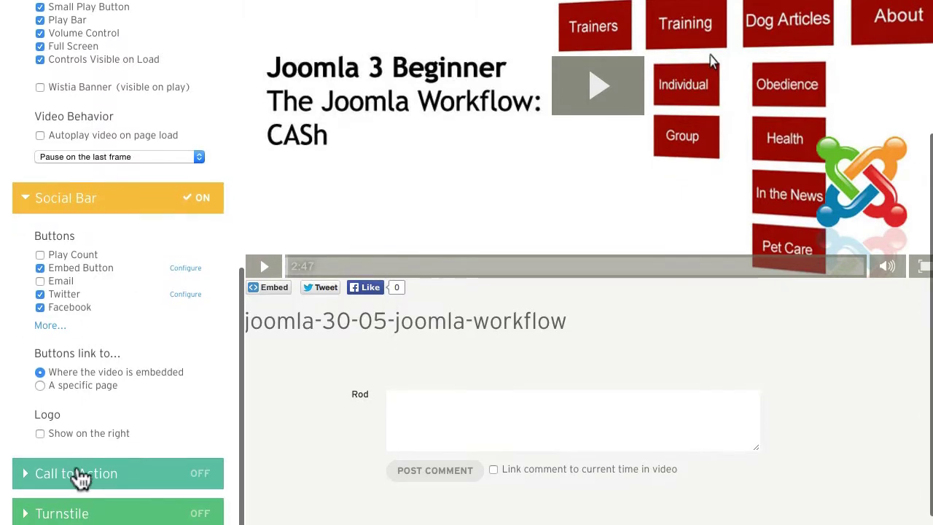
{"action": "left_click", "coordinate": [73, 475]}
{"action": "scroll", "coordinate": [20, 433], "scroll_direction": "down", "scroll_amount": 4}
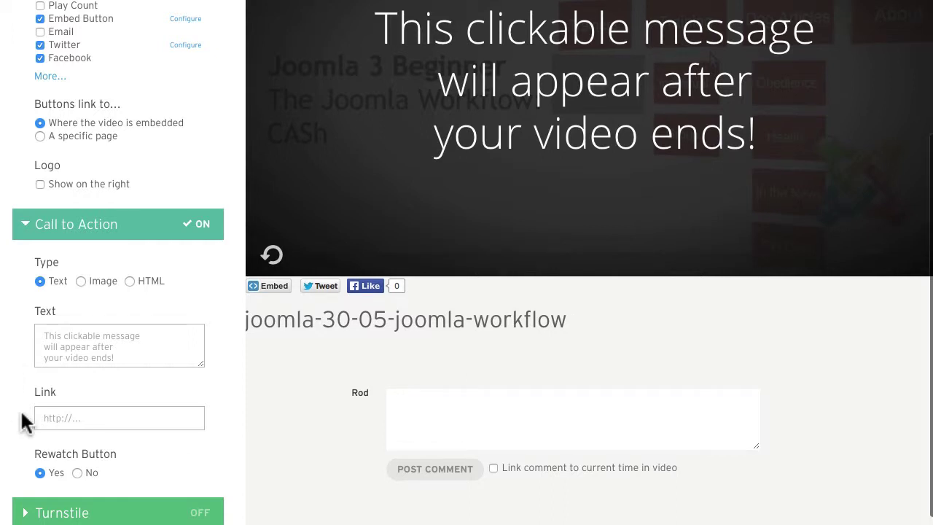
Step: Turn off the Call to Action and turn on the Turnstile to show its email collection options
{"action": "left_click", "coordinate": [29, 508]}
{"action": "left_click", "coordinate": [25, 510]}
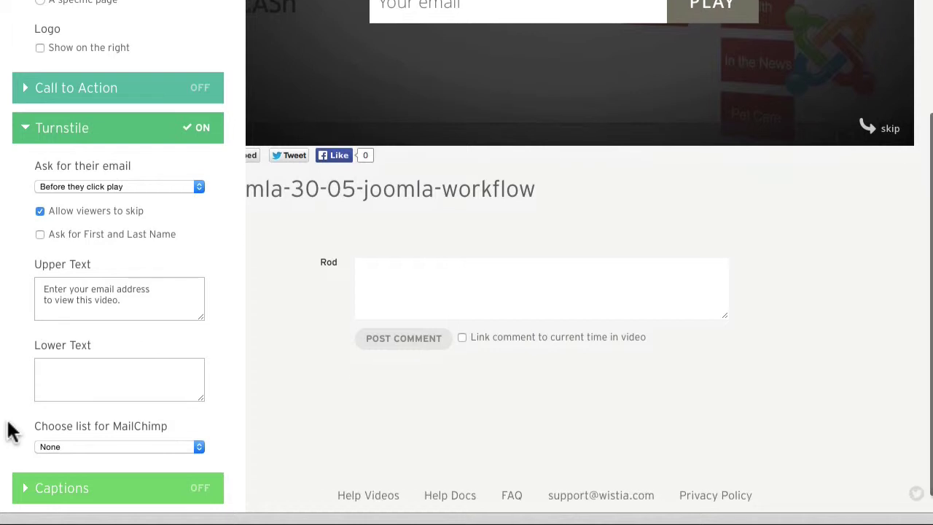
Step: Turn on Captions for the video and view the ordering and SRT upload options along with the player preview
{"action": "scroll", "coordinate": [8, 433], "scroll_direction": "down", "scroll_amount": 4}
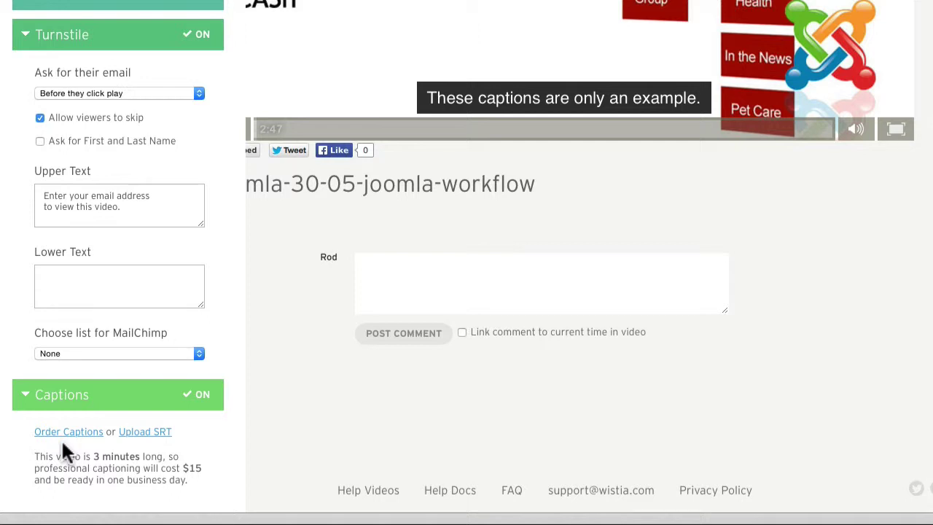
{"action": "scroll", "coordinate": [62, 446], "scroll_direction": "up", "scroll_amount": 10}
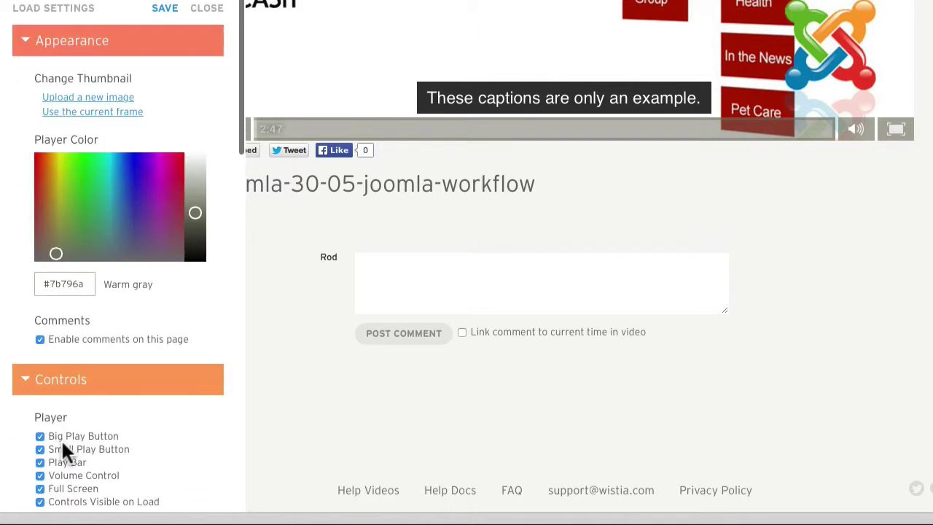
{"action": "scroll", "coordinate": [324, 372], "scroll_direction": "up", "scroll_amount": 5}
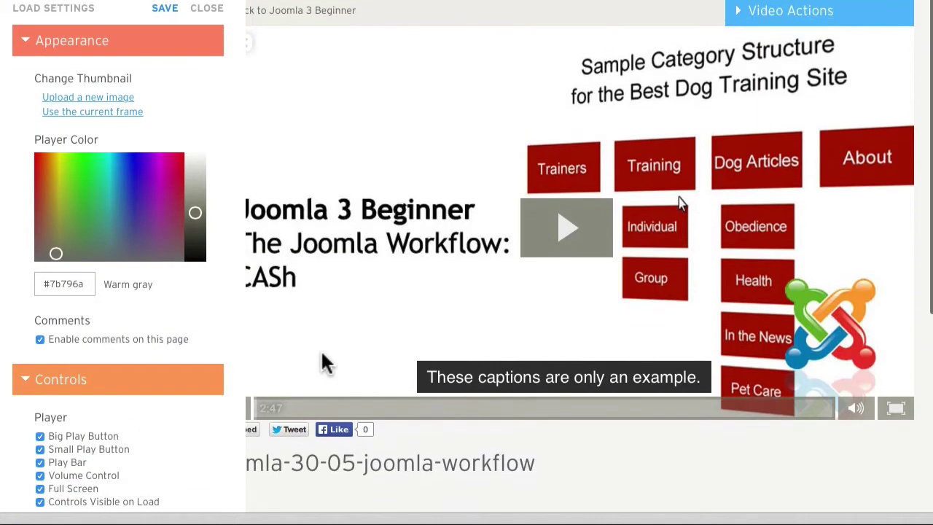